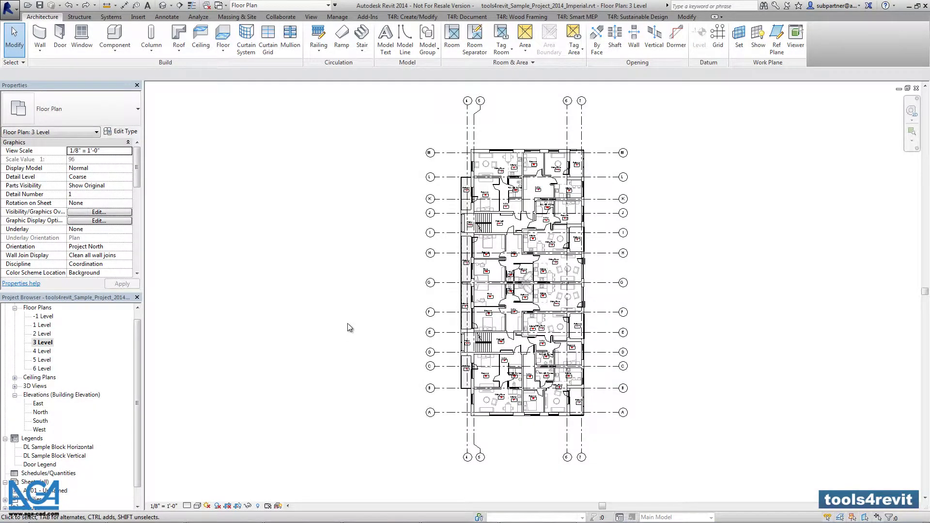
# Float the Dynamic Legend tools over the drawing area and open the DL Sample Block Vertical legend.
pyautogui.click(466, 17)
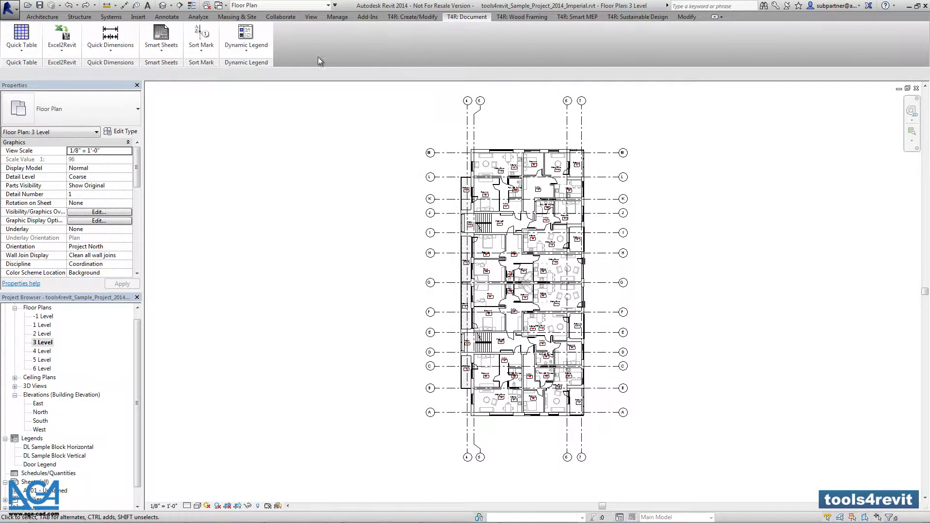
pyautogui.moveTo(272, 63); pyautogui.dragTo(237, 138)
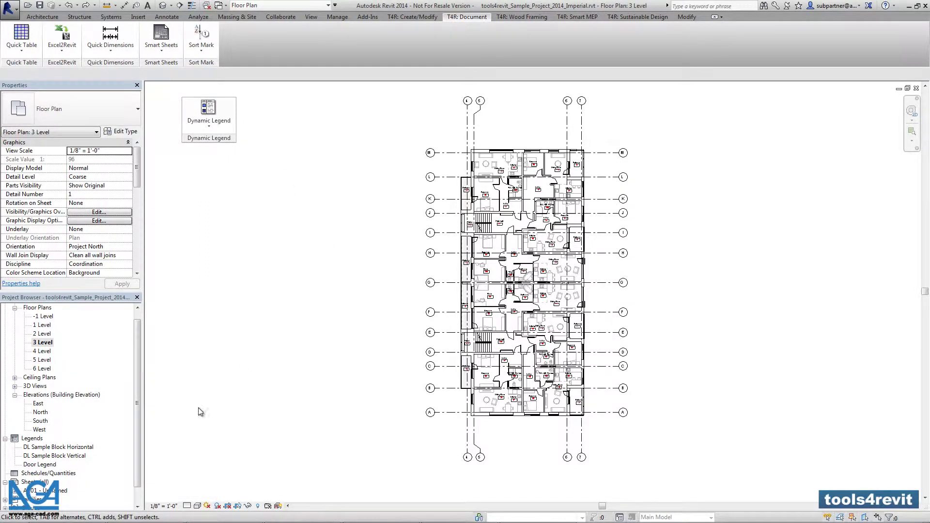
pyautogui.doubleClick(76, 457)
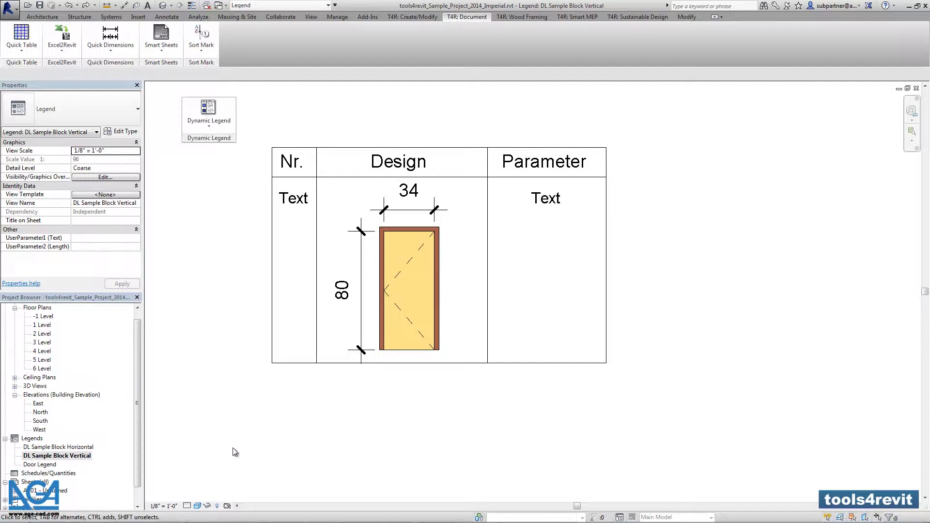
# Replace the door legend component in the Design cell with Windows : Triple 2 : 114" x 55".
pyautogui.click(438, 341)
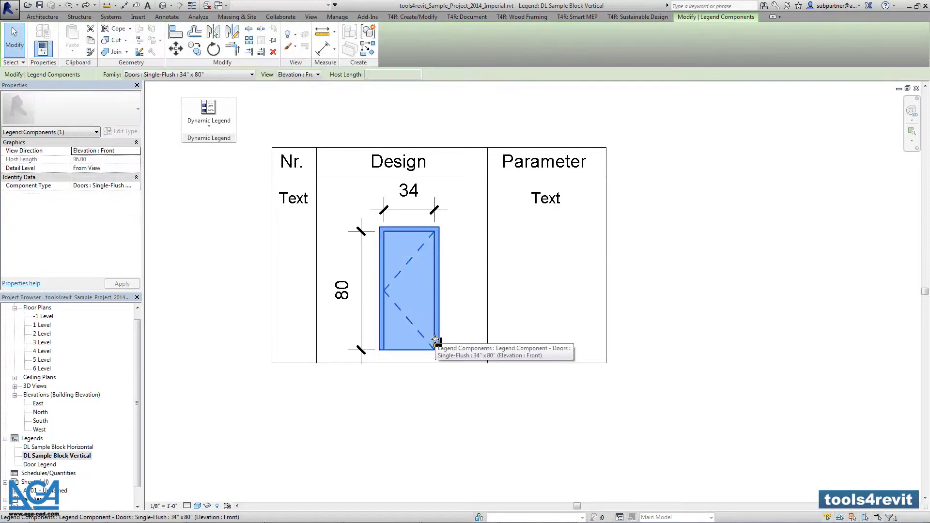
pyautogui.click(230, 73)
pyautogui.scroll(-20, 243, 205)
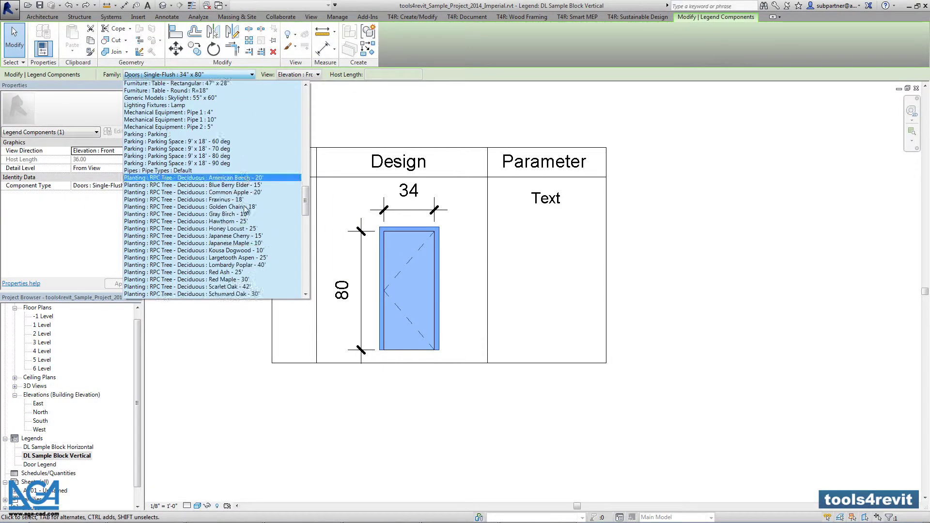
pyautogui.scroll(-15, 245, 204)
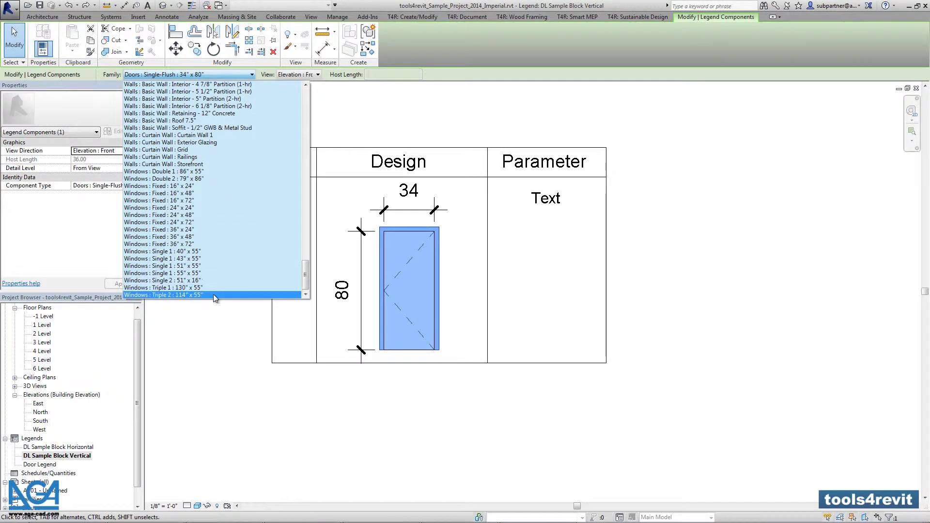
pyautogui.click(213, 295)
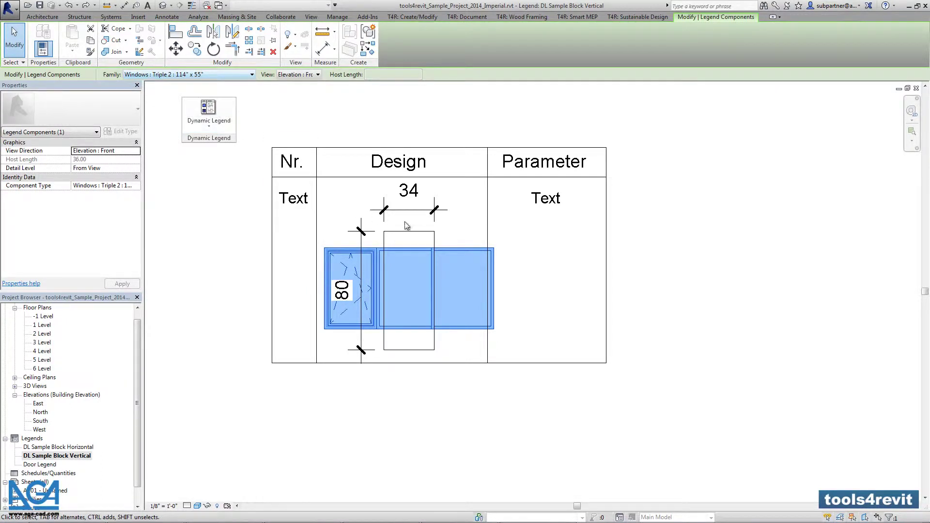
# Set the legend component dimension frame to a width of 114 and a height of 55.
pyautogui.click(434, 240)
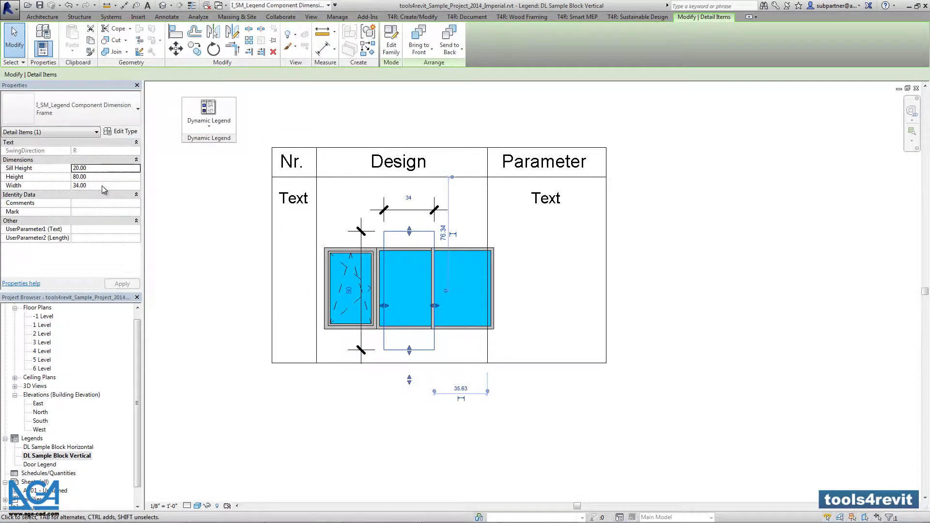
pyautogui.click(102, 185)
pyautogui.write('11')
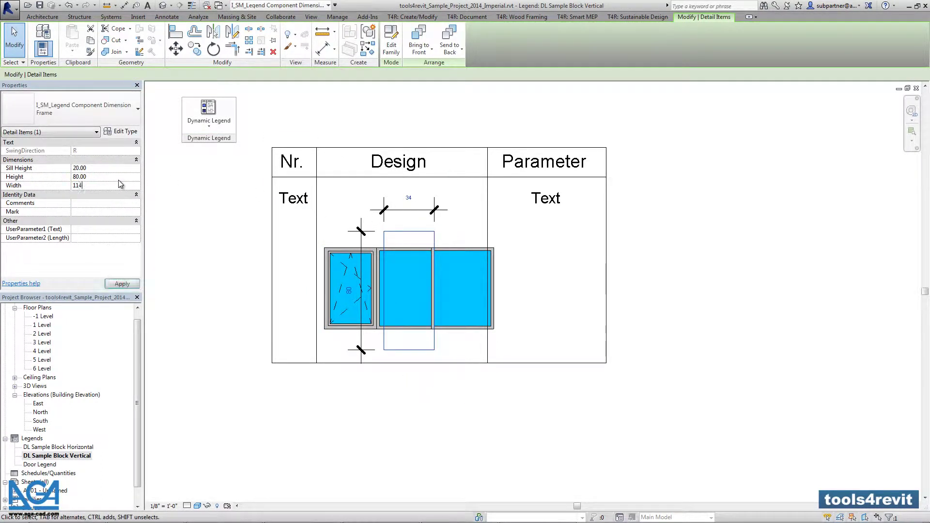
pyautogui.write('4')
pyautogui.click(120, 177)
pyautogui.write('55')
# Move the dimension frame so it snaps onto the outline of the window component.
pyautogui.scroll(5, 371, 240)
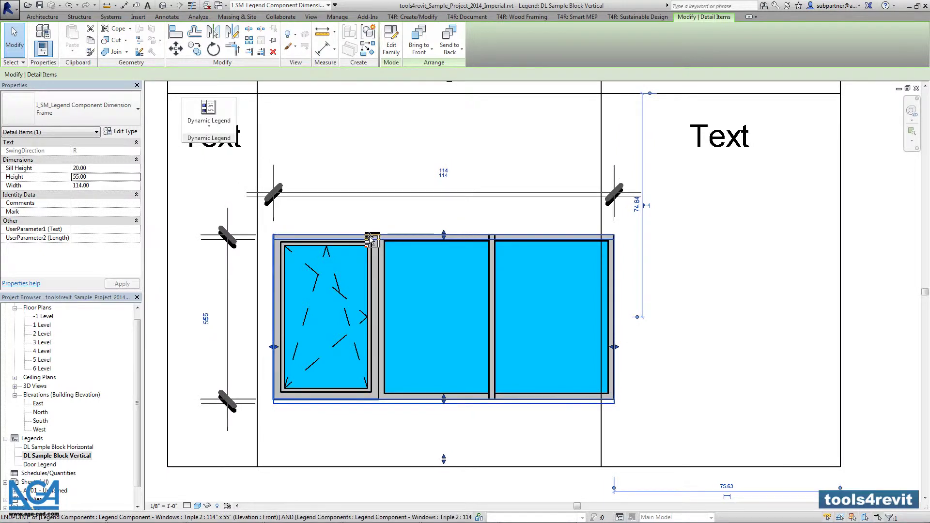
pyautogui.moveTo(372, 240); pyautogui.dragTo(368, 235)
pyautogui.scroll(-5, 358, 230)
pyautogui.click(544, 240)
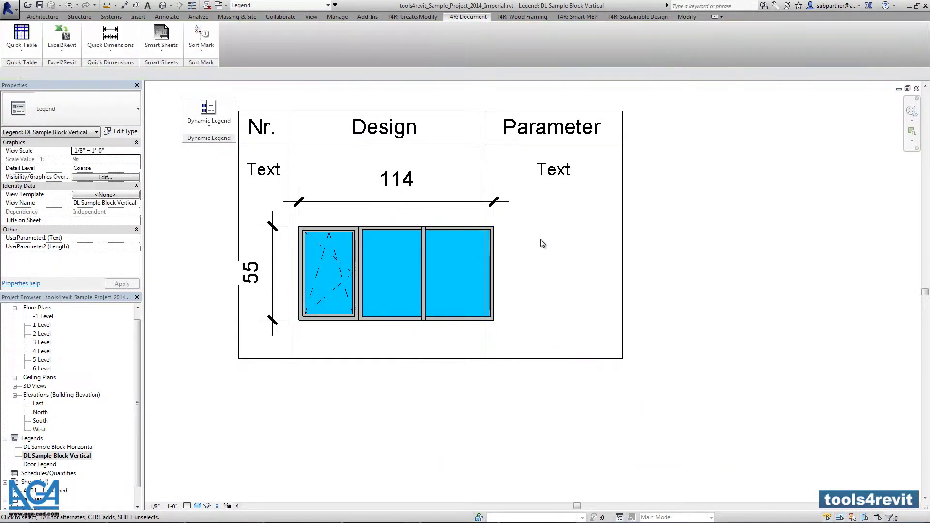
# Widen the Design column by shifting the whole Parameter column to the right, clear of the window component.
pyautogui.moveTo(556, 258); pyautogui.dragTo(537, 287, button='middle')
pyautogui.moveTo(442, 103); pyautogui.dragTo(707, 426)
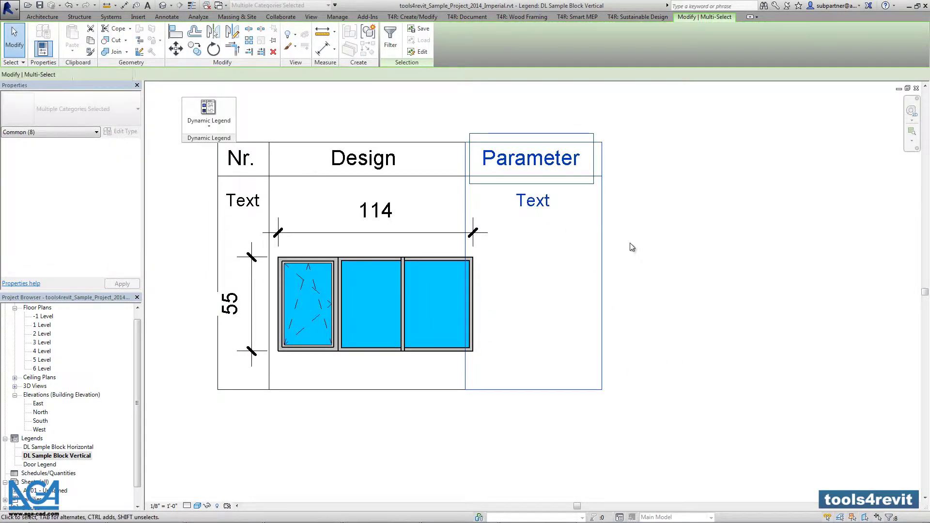
pyautogui.press('Right')
pyautogui.press('Right')
pyautogui.press('Right')
pyautogui.press('Right')
pyautogui.press('Right')
pyautogui.press('Right')
pyautogui.press('Right')
pyautogui.press('Right')
pyautogui.press('Right')
pyautogui.press('Right')
pyautogui.press('Right')
pyautogui.press('Right')
pyautogui.press('Right')
pyautogui.press('Right')
pyautogui.press('Right')
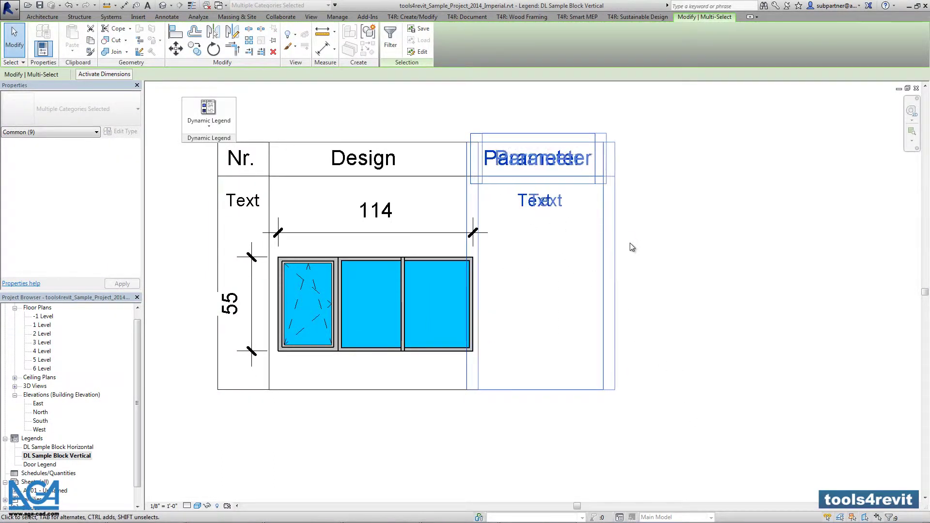
pyautogui.press('Right')
pyautogui.press('Right')
pyautogui.press('Right')
pyautogui.press('Right')
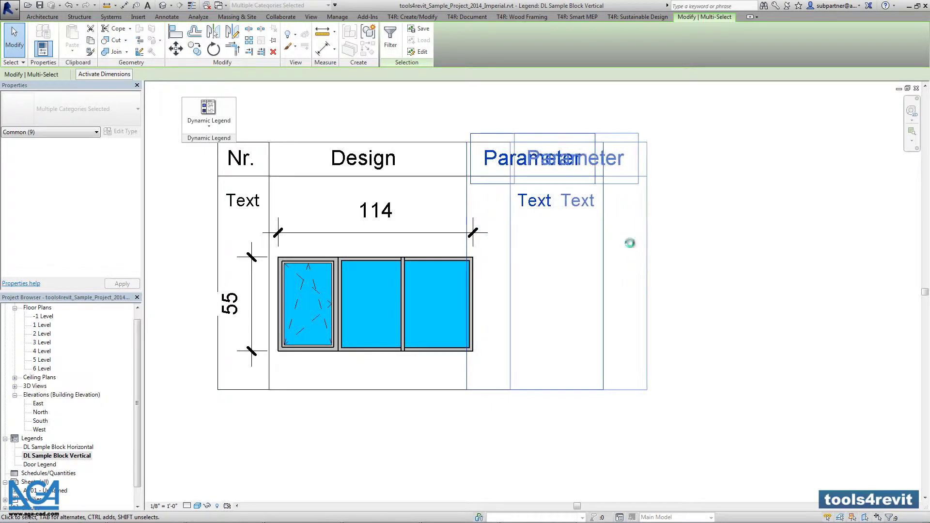
pyautogui.press('Right')
pyautogui.press('Right')
pyautogui.press('Right')
pyautogui.press('Right')
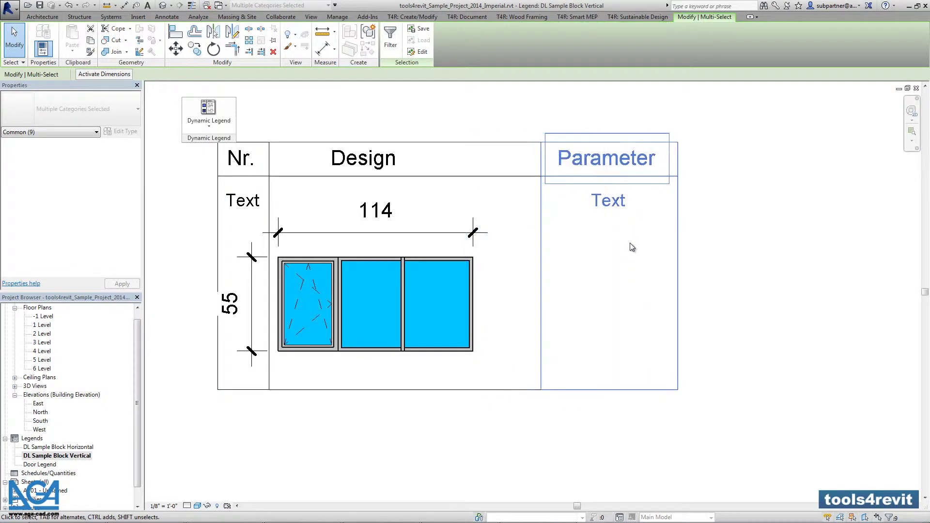
pyautogui.click(809, 243)
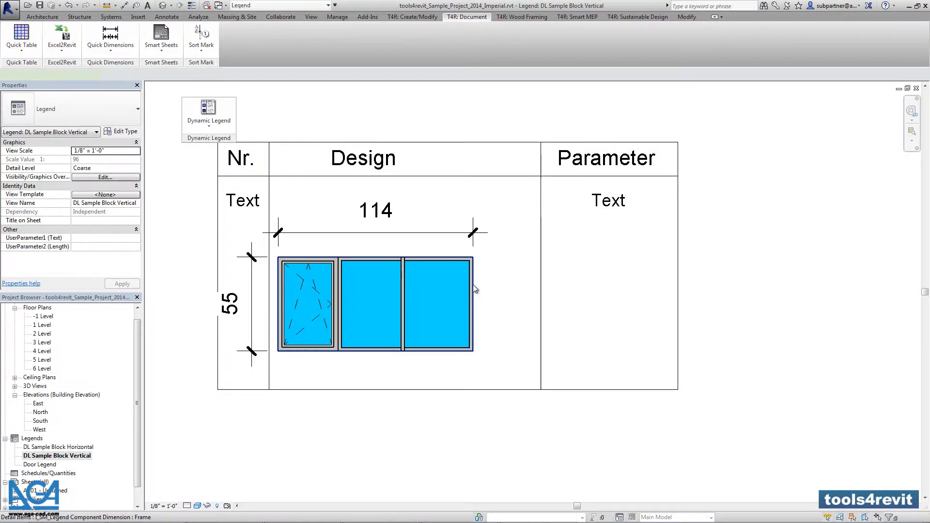
# Shift the window component with its dimension frame right and slightly up so it sits fully inside the Design cell.
pyautogui.click(450, 300)
pyautogui.keyDown('ctrl'); pyautogui.click(450, 300); pyautogui.keyUp('ctrl')
pyautogui.moveTo(503, 215); pyautogui.dragTo(370, 363)
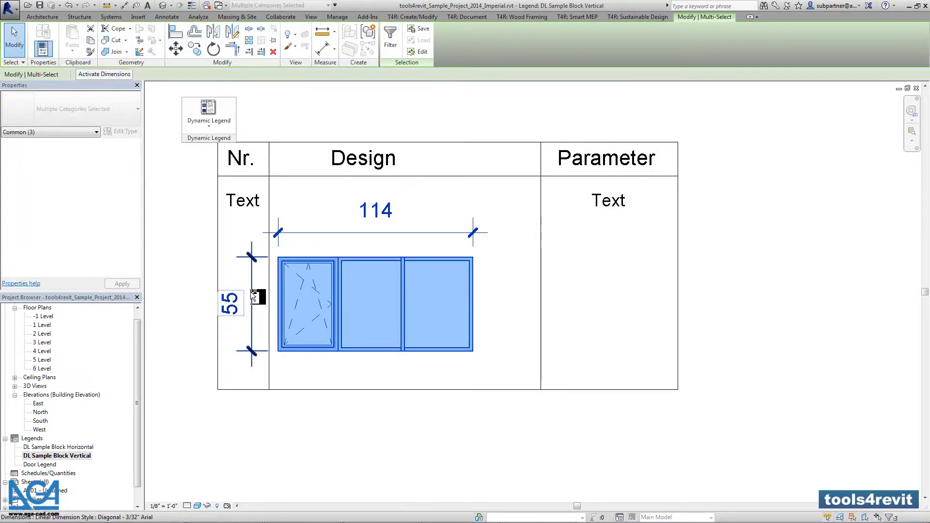
pyautogui.press('Right')
pyautogui.press('Right')
pyautogui.press('Right')
pyautogui.press('Right')
pyautogui.press('Right')
pyautogui.press('Right')
pyautogui.press('Right')
pyautogui.press('Right')
pyautogui.press('Right')
pyautogui.press('Right')
pyautogui.press('Right')
pyautogui.press('Right')
pyautogui.press('Right')
pyautogui.press('Right')
pyautogui.press('Right')
pyautogui.press('Right')
pyautogui.press('Right')
pyautogui.press('Right')
pyautogui.press('Right')
pyautogui.press('Right')
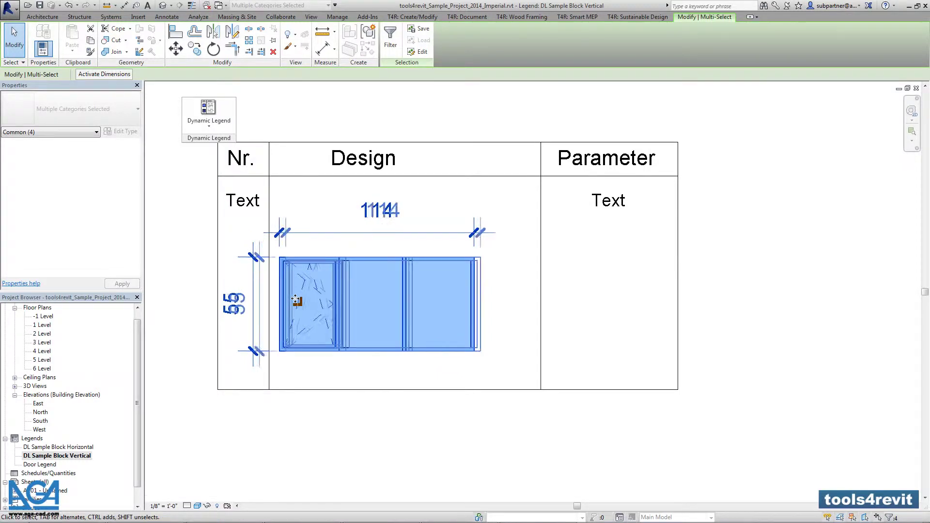
pyautogui.press('Right')
pyautogui.press('Right')
pyautogui.press('Right')
pyautogui.press('Right')
pyautogui.press('Right')
pyautogui.press('Right')
pyautogui.press('Right')
pyautogui.press('Right')
pyautogui.press('Right')
pyautogui.press('Right')
pyautogui.press('Right')
pyautogui.press('Right')
pyautogui.press('Right')
pyautogui.press('Right')
pyautogui.press('Right')
pyautogui.press('Right')
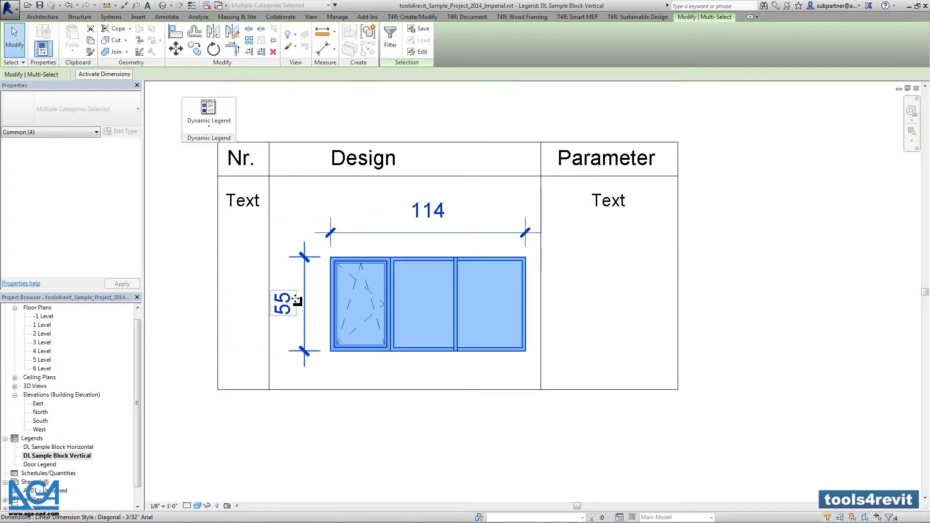
pyautogui.press('Up')
pyautogui.press('Up')
pyautogui.press('Up')
pyautogui.press('Up')
pyautogui.press('Up')
pyautogui.press('Up')
pyautogui.press('Up')
pyautogui.press('Up')
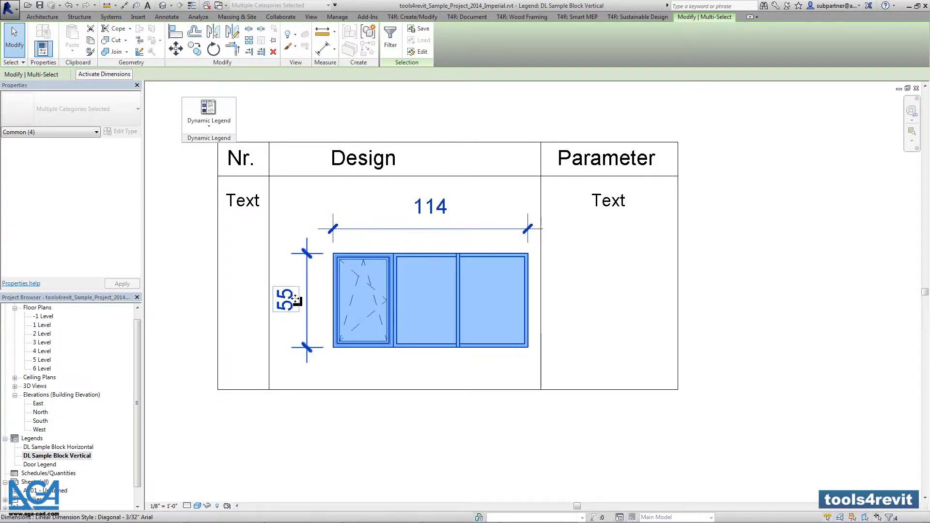
pyautogui.press('Up')
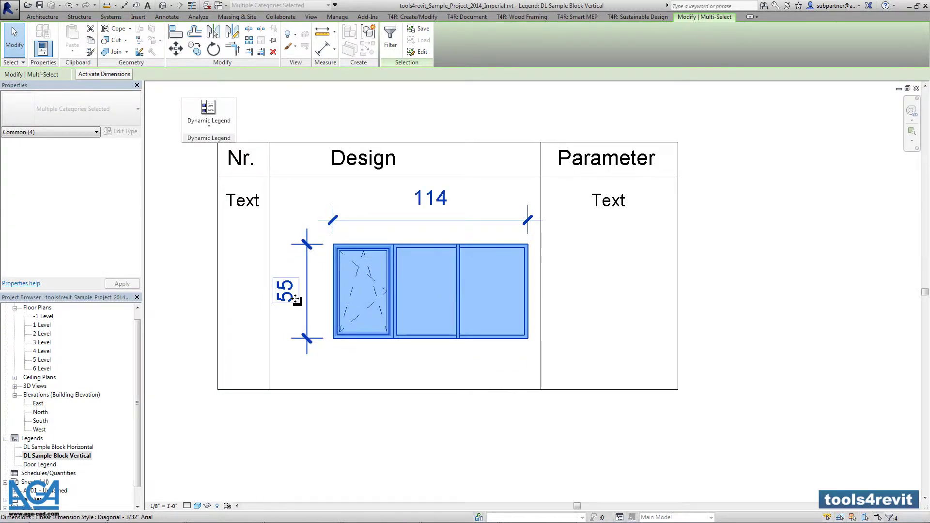
pyautogui.click(757, 216)
# Move the Design heading to the right, toward the middle of its widened column.
pyautogui.scroll(-1, 654, 200)
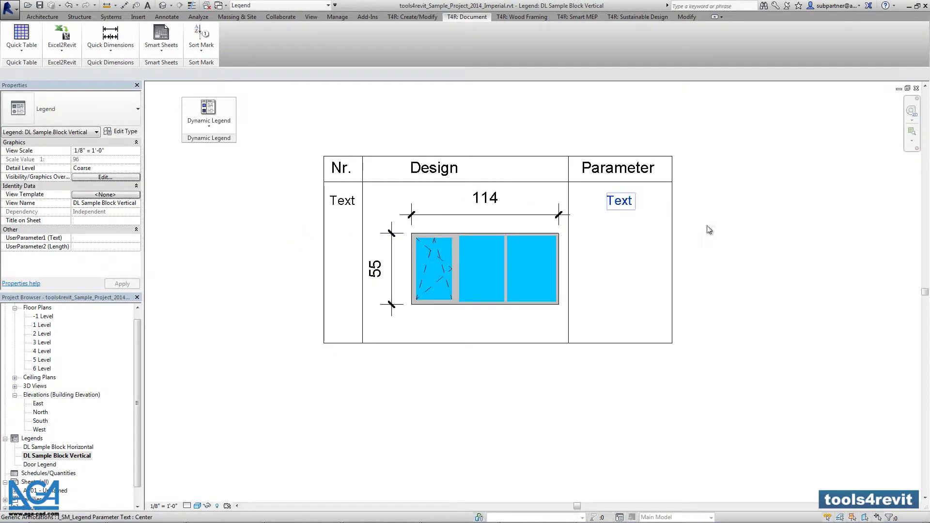
pyautogui.moveTo(724, 288); pyautogui.dragTo(699, 288, button='middle')
pyautogui.click(443, 167)
pyautogui.moveTo(421, 151); pyautogui.dragTo(449, 152)
pyautogui.click(547, 131)
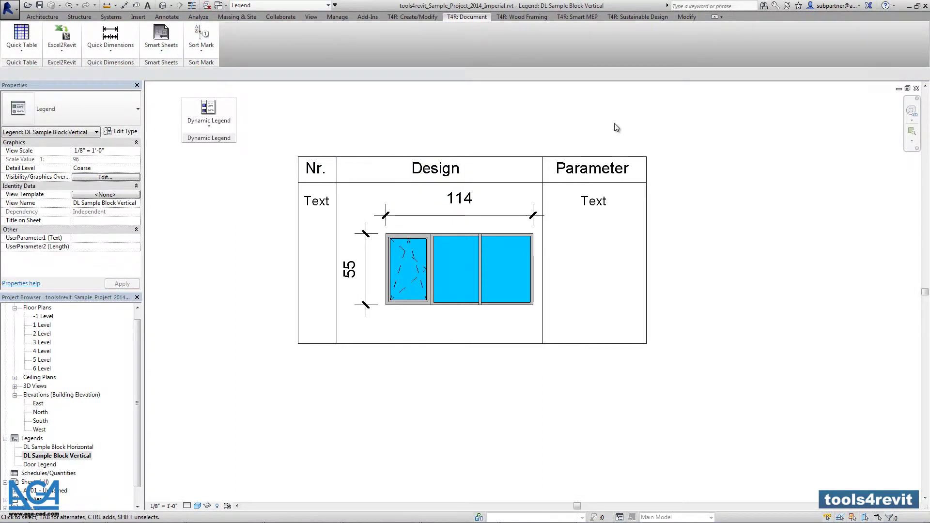
# Run Create / Edit Legend on the entire legend block and turn on row numbering.
pyautogui.moveTo(697, 394); pyautogui.dragTo(276, 136)
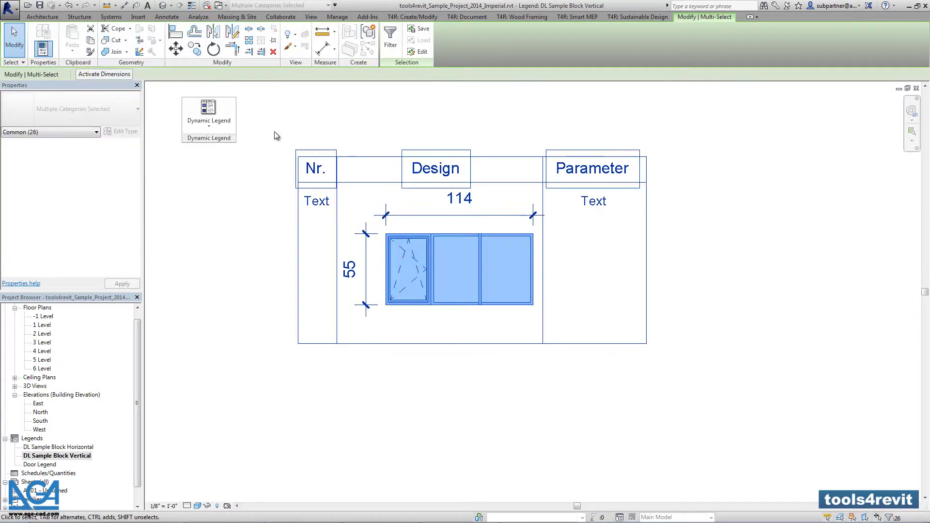
pyautogui.click(208, 120)
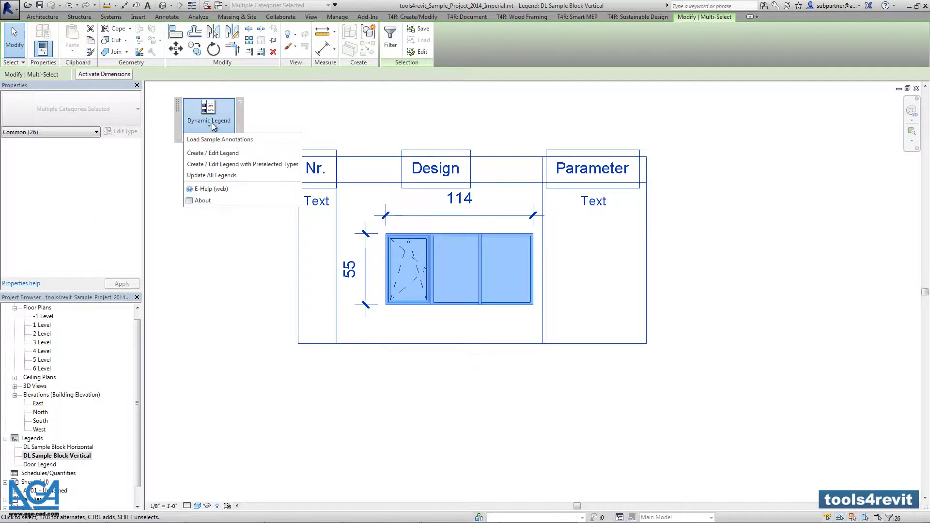
pyautogui.click(267, 153)
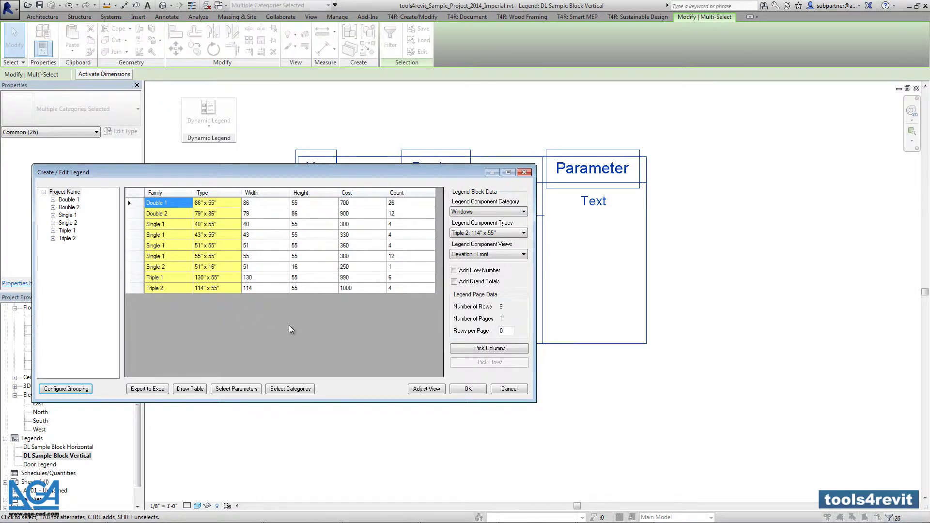
pyautogui.moveTo(402, 173); pyautogui.dragTo(421, 242)
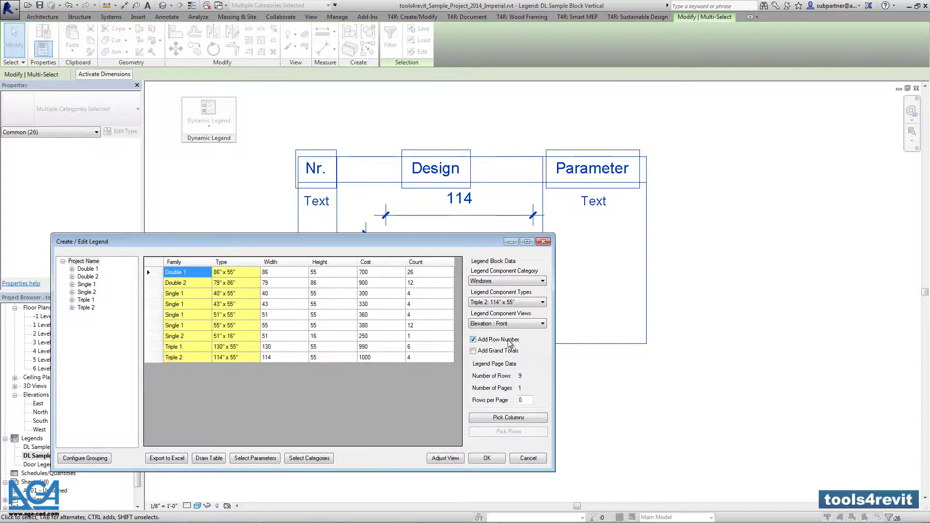
# Generate the legend's parameter columns by picking the line below the Parameter heading and that column's elements, and accept the legend settings.
pyautogui.click(509, 417)
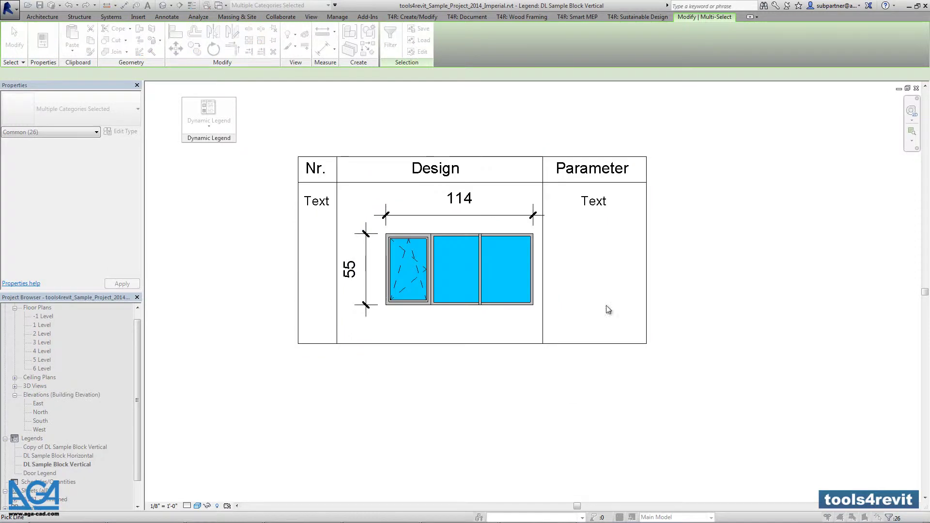
pyautogui.click(613, 183)
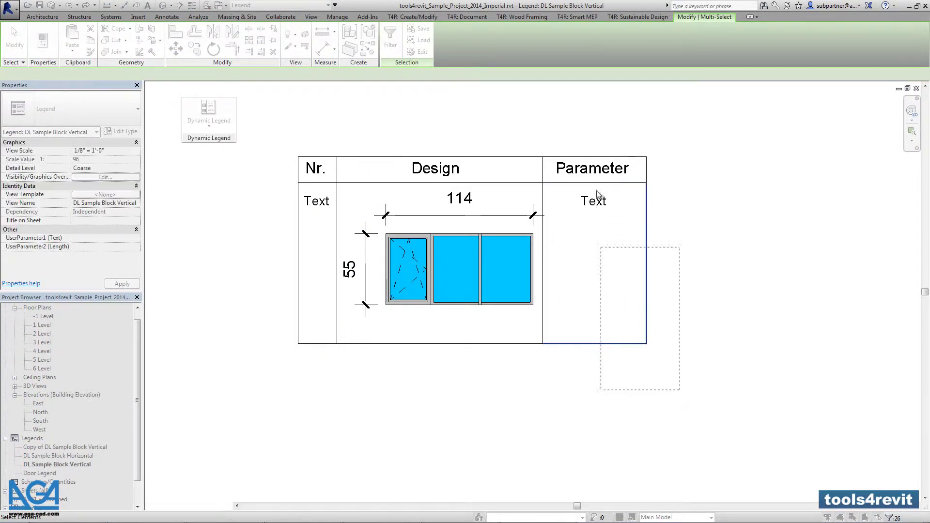
pyautogui.click(593, 148)
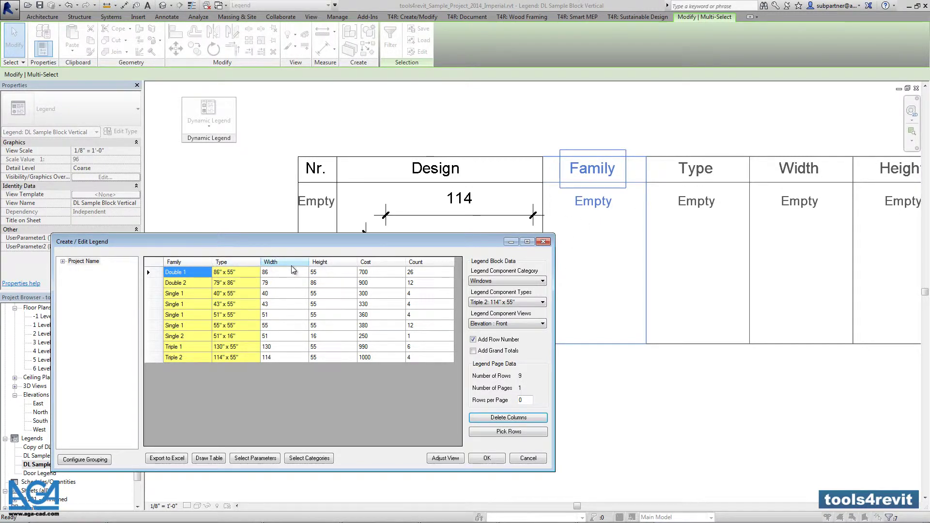
pyautogui.click(487, 458)
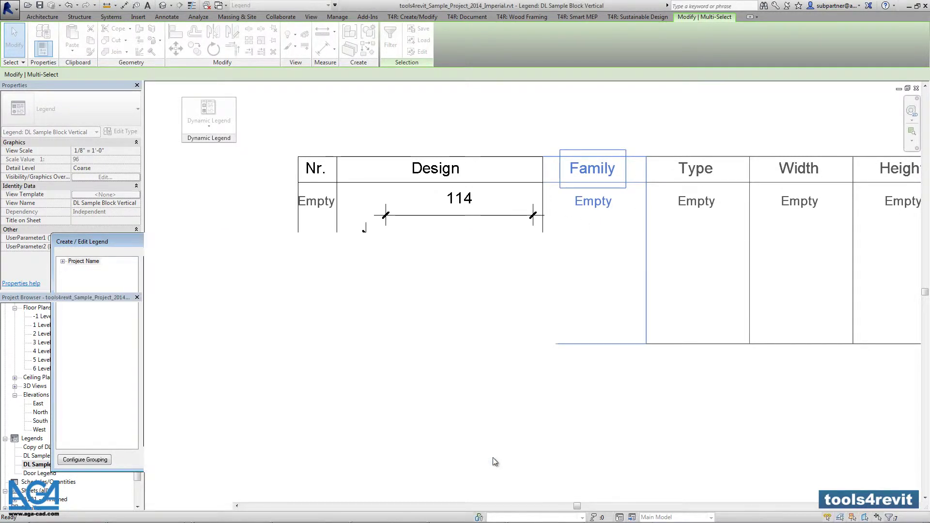
# Narrow the Count column by moving its outer right border lines inward.
pyautogui.moveTo(639, 394); pyautogui.dragTo(397, 390, button='middle')
pyautogui.scroll(-3, 262, 335)
pyautogui.moveTo(756, 394); pyautogui.dragTo(714, 403, button='middle')
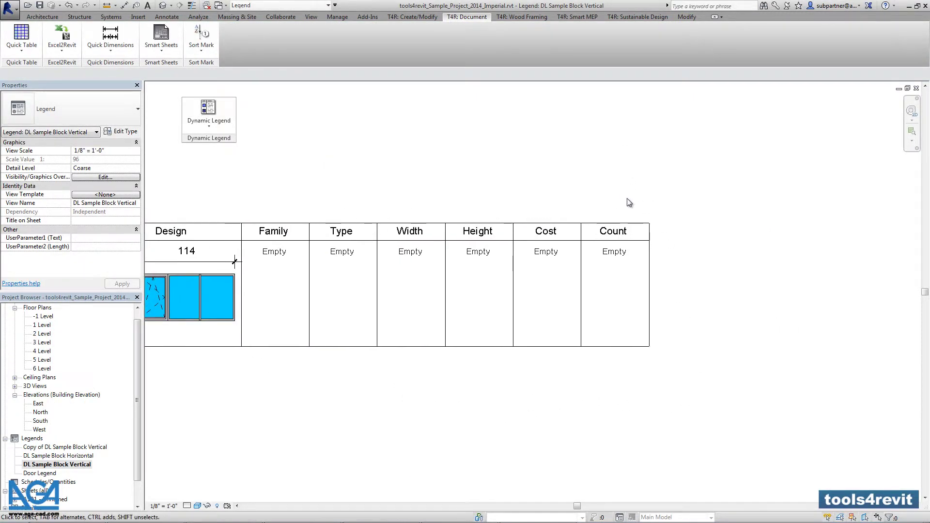
pyautogui.moveTo(607, 177); pyautogui.dragTo(718, 391)
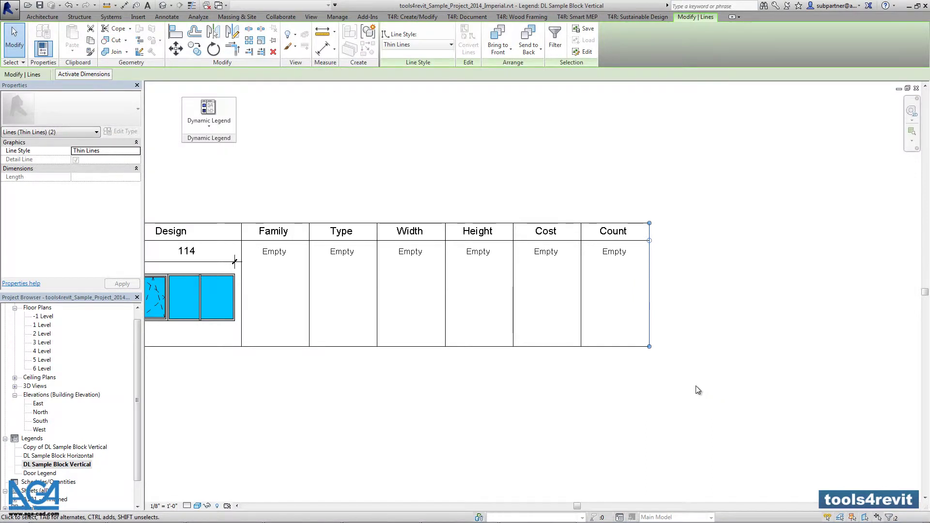
pyautogui.press('Left')
pyautogui.press('Left')
pyautogui.press('Left')
pyautogui.press('Left')
pyautogui.press('Left')
pyautogui.press('Left')
pyautogui.press('Left')
pyautogui.press('Left')
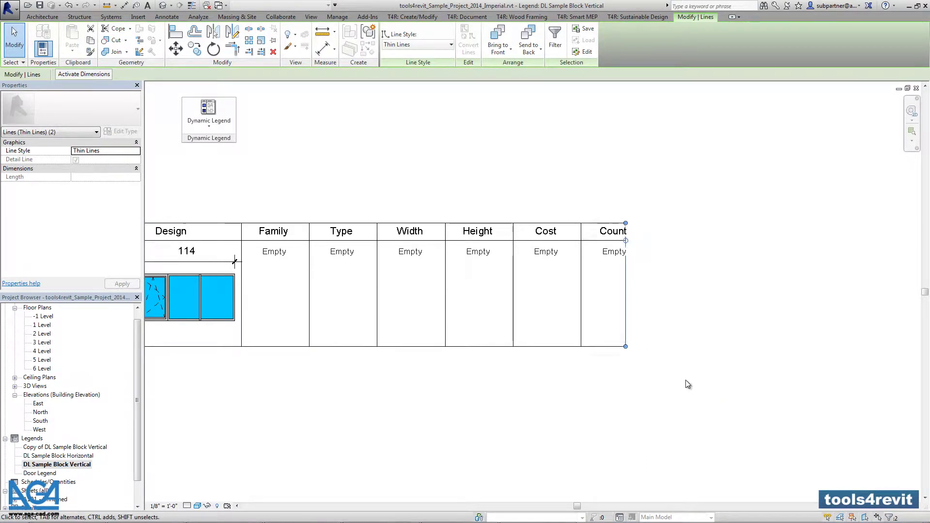
# Move the Count heading and its placeholder text toward the middle of the narrowed column, and shift the outer border lines slightly inward.
pyautogui.click(613, 233)
pyautogui.keyDown('ctrl'); pyautogui.click(618, 254); pyautogui.keyUp('ctrl')
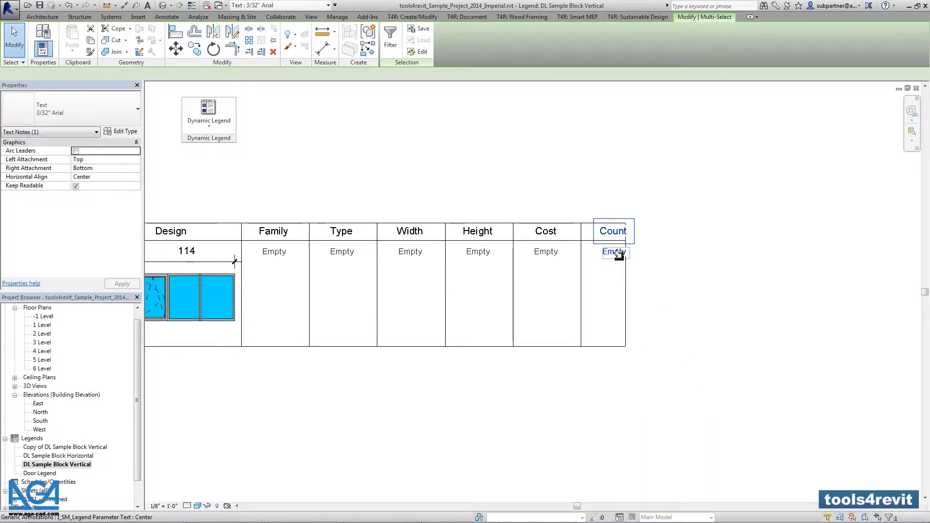
pyautogui.moveTo(619, 255); pyautogui.dragTo(602, 253)
pyautogui.click(630, 281)
pyautogui.click(626, 277)
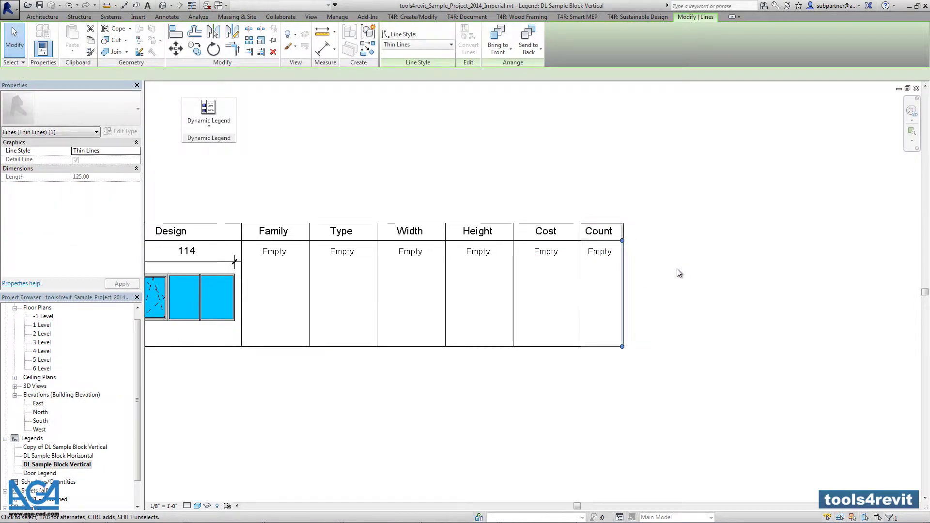
pyautogui.click(677, 273)
# Run Create / Edit Legend and generate the window rows by picking all elements of the block's row below the headings, and accept the legend.
pyautogui.moveTo(668, 274); pyautogui.dragTo(822, 253, button='middle')
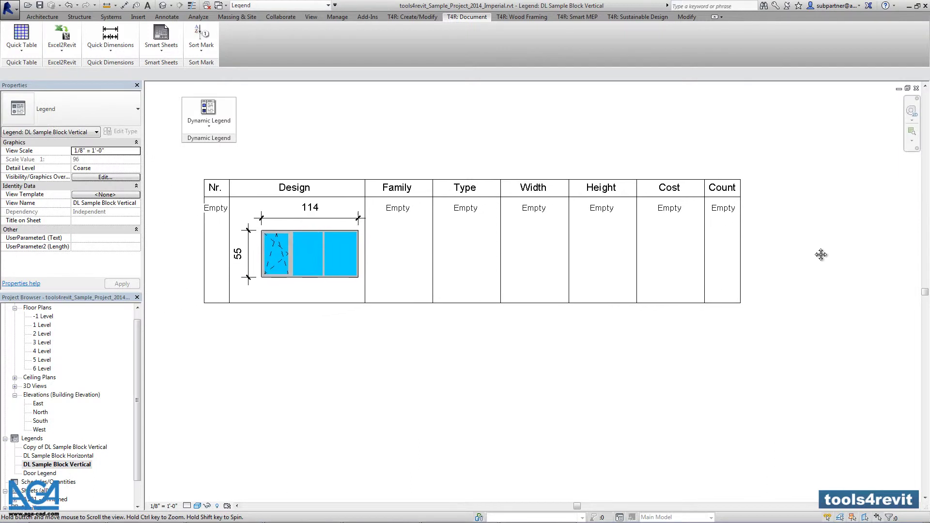
pyautogui.click(216, 127)
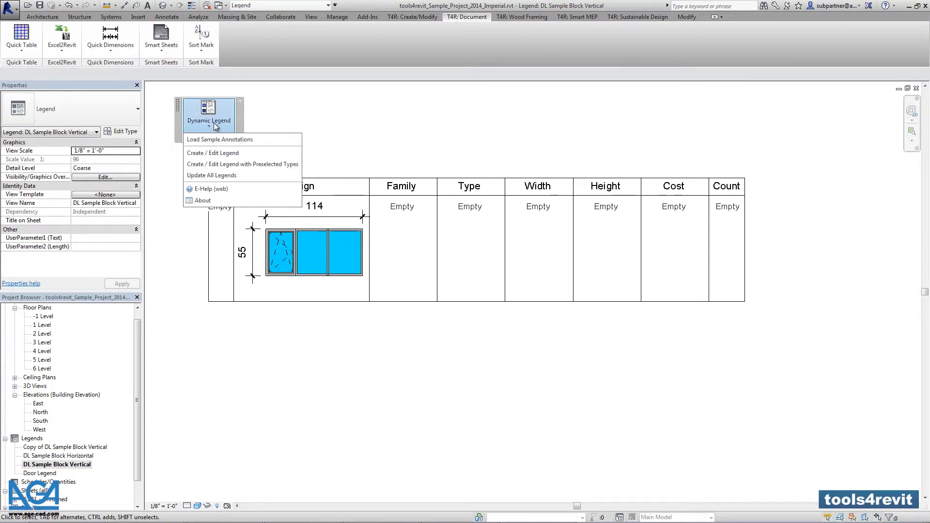
pyautogui.click(250, 153)
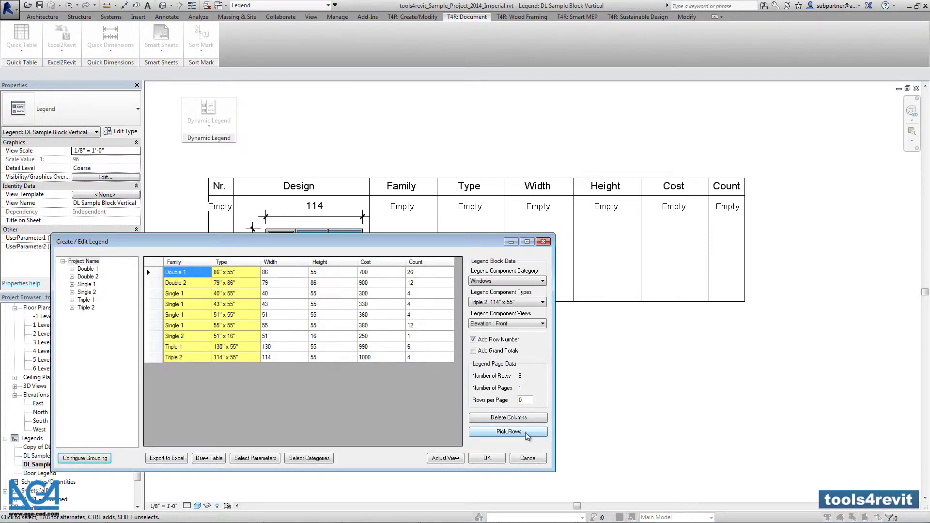
pyautogui.click(509, 431)
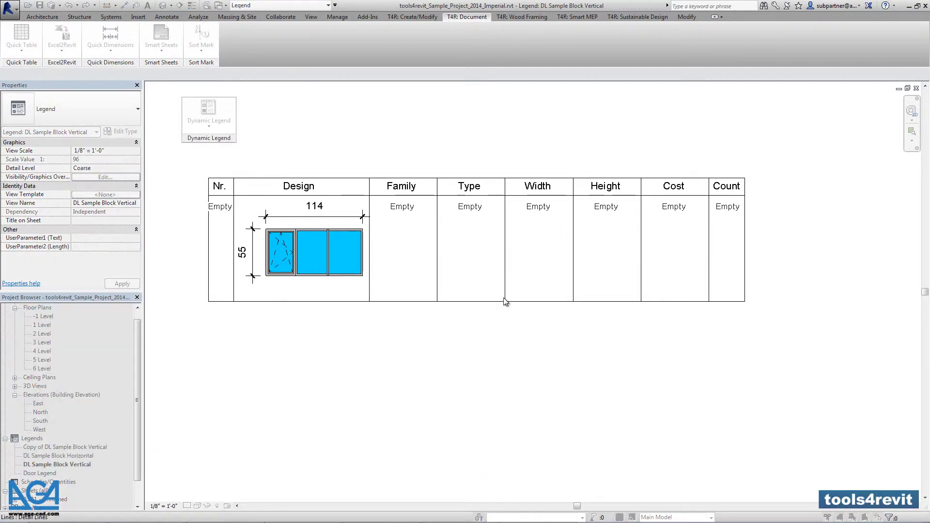
pyautogui.moveTo(782, 329); pyautogui.dragTo(196, 207)
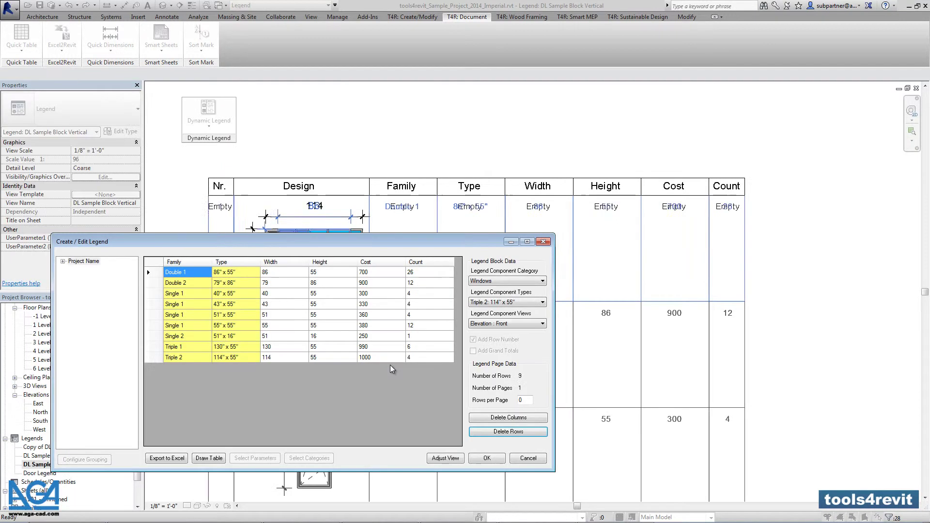
pyautogui.click(486, 458)
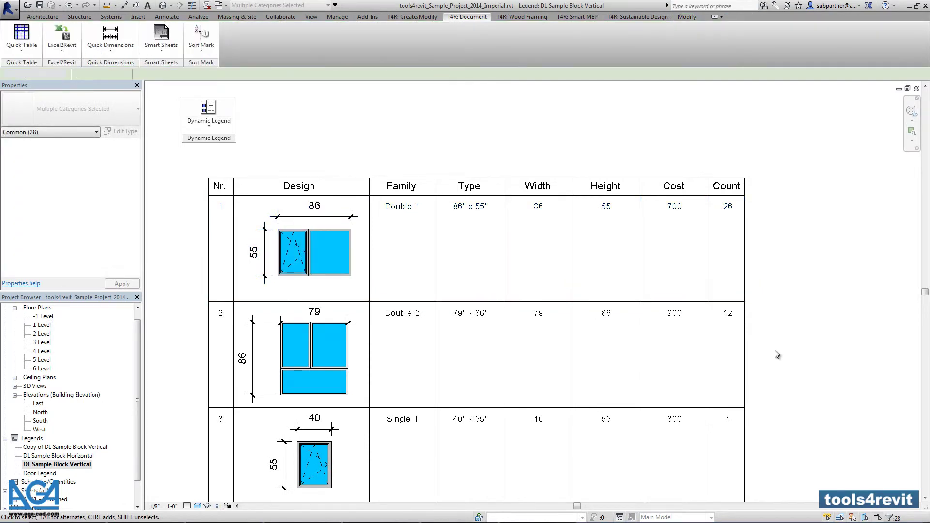
pyautogui.click(766, 392)
# Examine the generated window legend from its first row to its last, including the overall table layout.
pyautogui.scroll(-3, 772, 307)
pyautogui.scroll(-1, 468, 209)
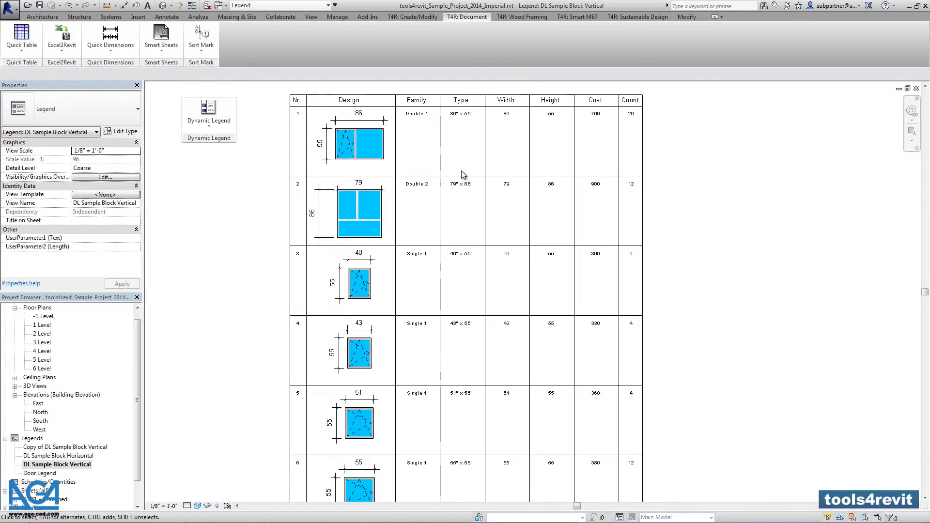
pyautogui.moveTo(504, 334); pyautogui.dragTo(498, 284, button='middle')
pyautogui.moveTo(509, 402); pyautogui.dragTo(518, 292, button='middle')
pyautogui.moveTo(533, 415); pyautogui.dragTo(508, 322, button='middle')
pyautogui.scroll(-1, 474, 425)
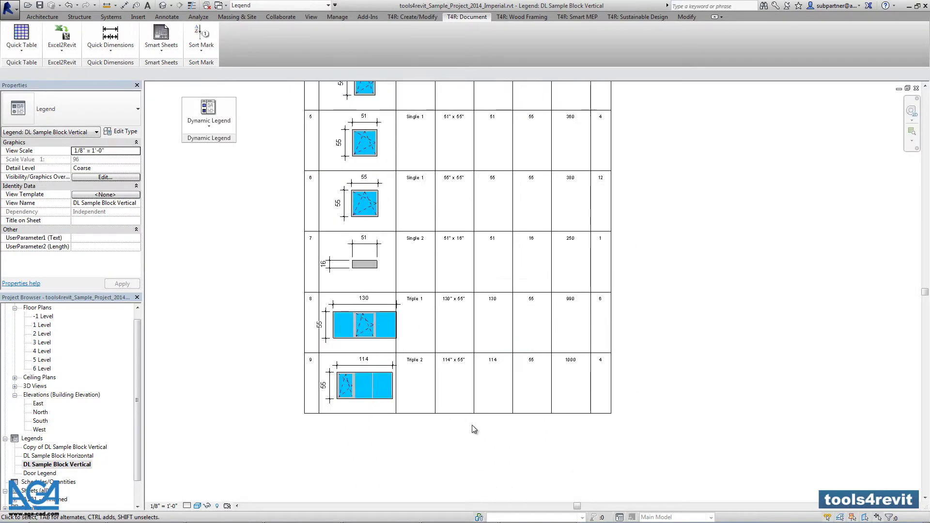
pyautogui.scroll(-2, 472, 425)
pyautogui.moveTo(539, 213); pyautogui.dragTo(531, 291, button='middle')
pyautogui.scroll(-1, 515, 249)
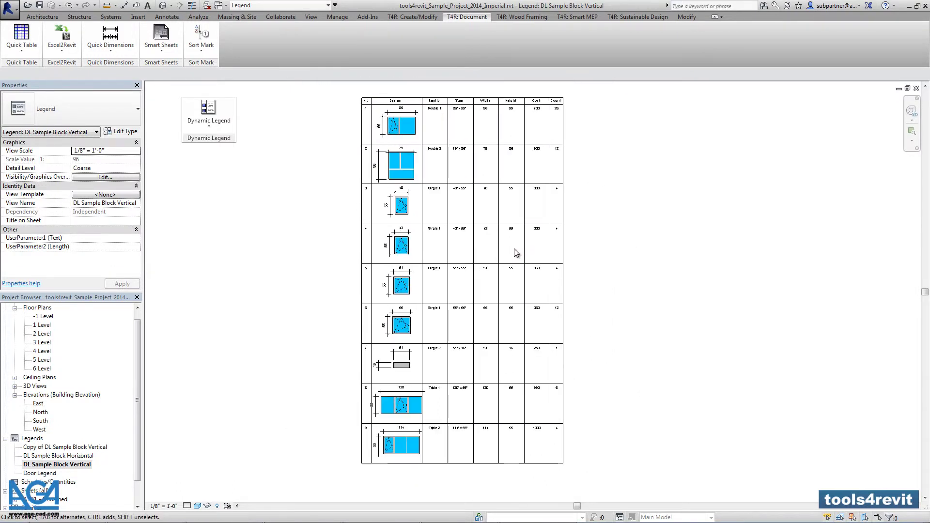
pyautogui.moveTo(643, 191); pyautogui.dragTo(640, 216, button='middle')
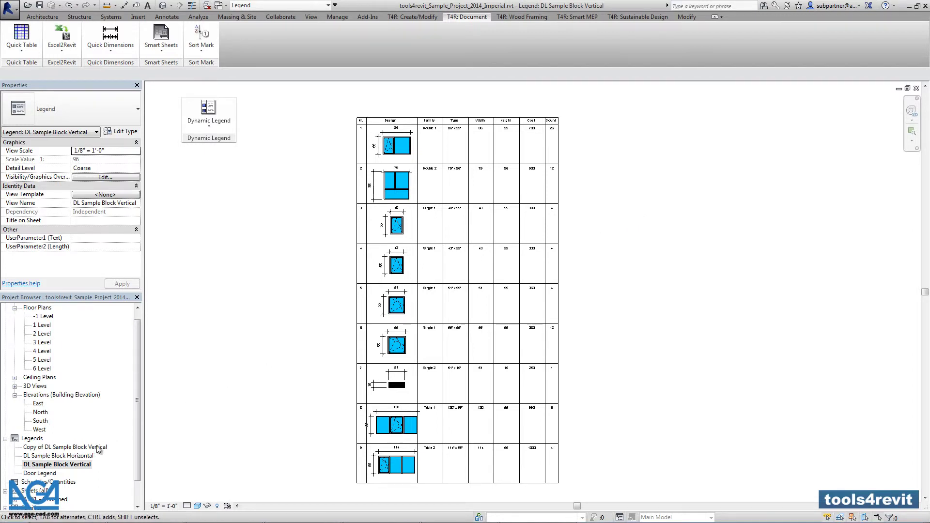
# Rename the DL Sample Block Vertical legend view as Windows Legend.
pyautogui.rightClick(77, 464)
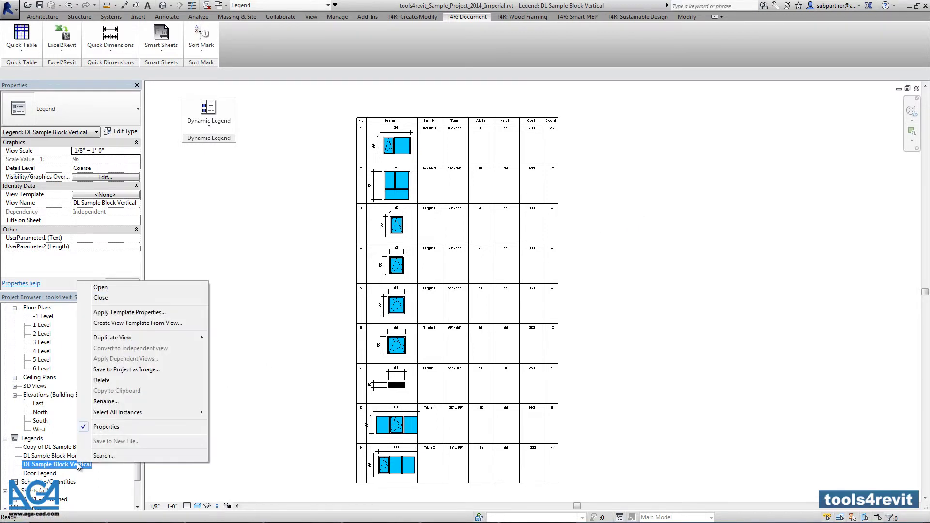
pyautogui.click(118, 402)
pyautogui.write('Wi')
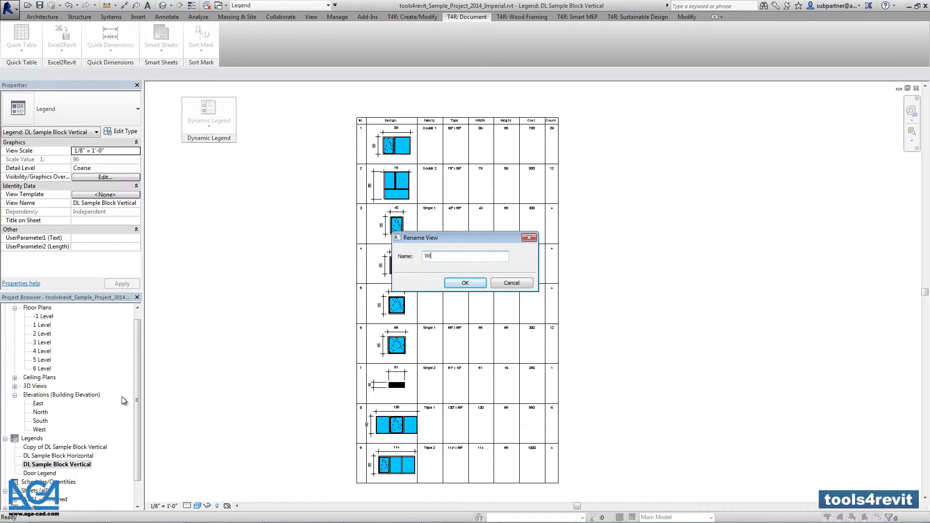
pyautogui.write('ndows Legend')
pyautogui.click(465, 283)
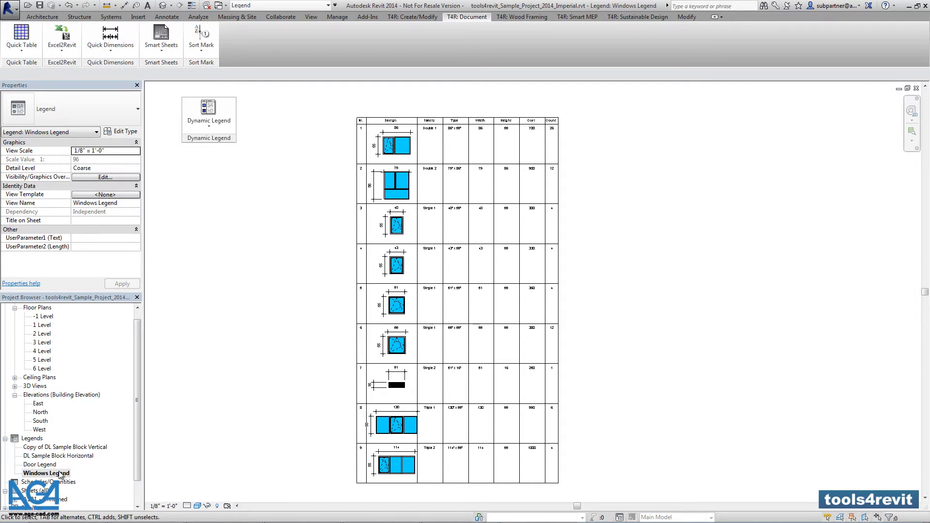
# View the Copy of DL Sample Block Vertical legend and return to the Windows Legend view.
pyautogui.doubleClick(64, 447)
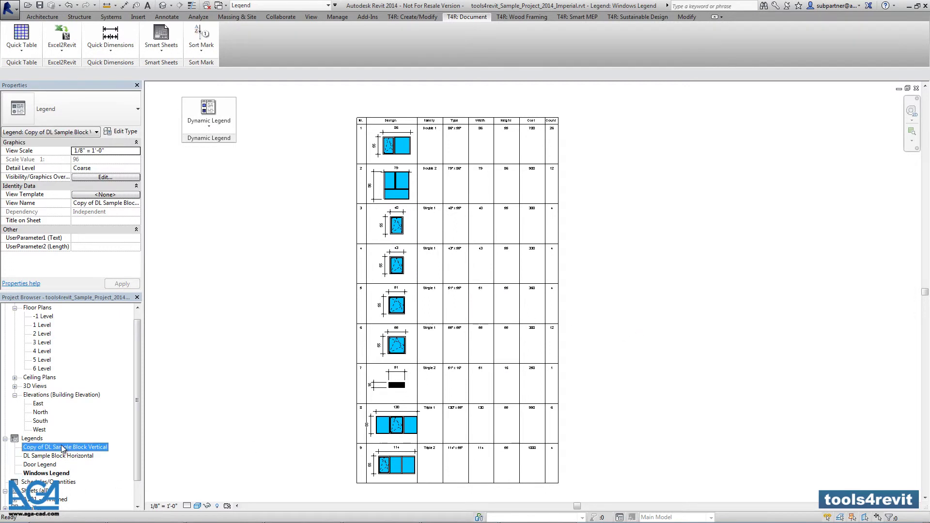
pyautogui.doubleClick(57, 473)
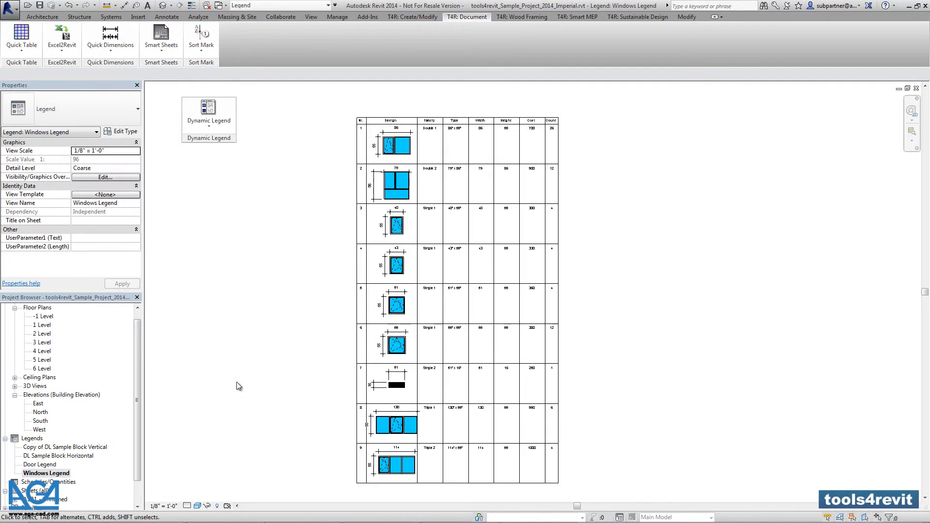